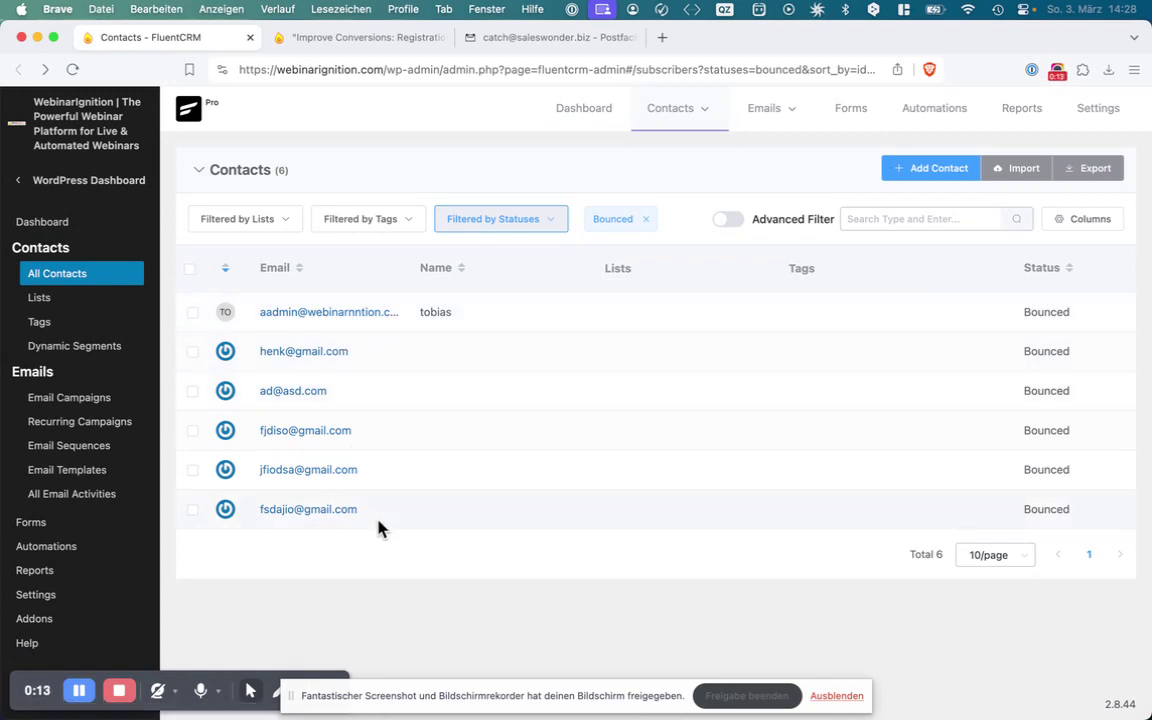
Review the six bounced contacts' email addresses in FluentCRM, then go to the webinar registration page
{"action": "left_click_drag", "start_coordinate": [380, 527], "coordinate": [243, 360]}
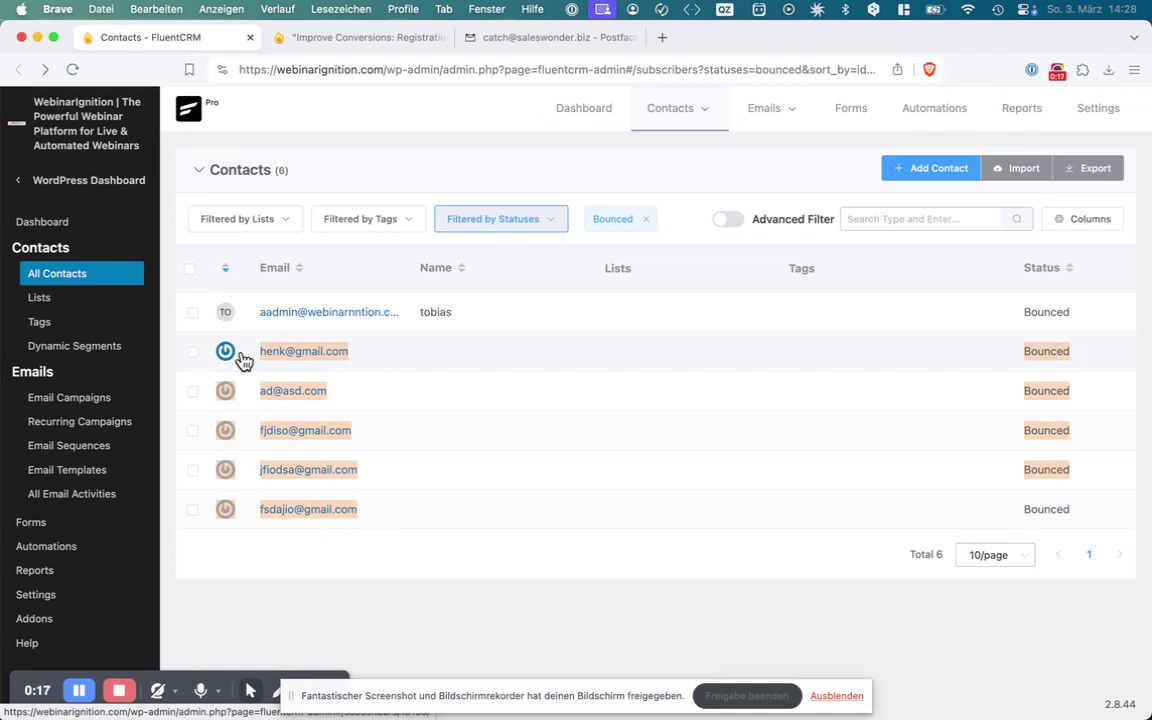
{"action": "left_click_drag", "start_coordinate": [243, 360], "coordinate": [360, 548]}
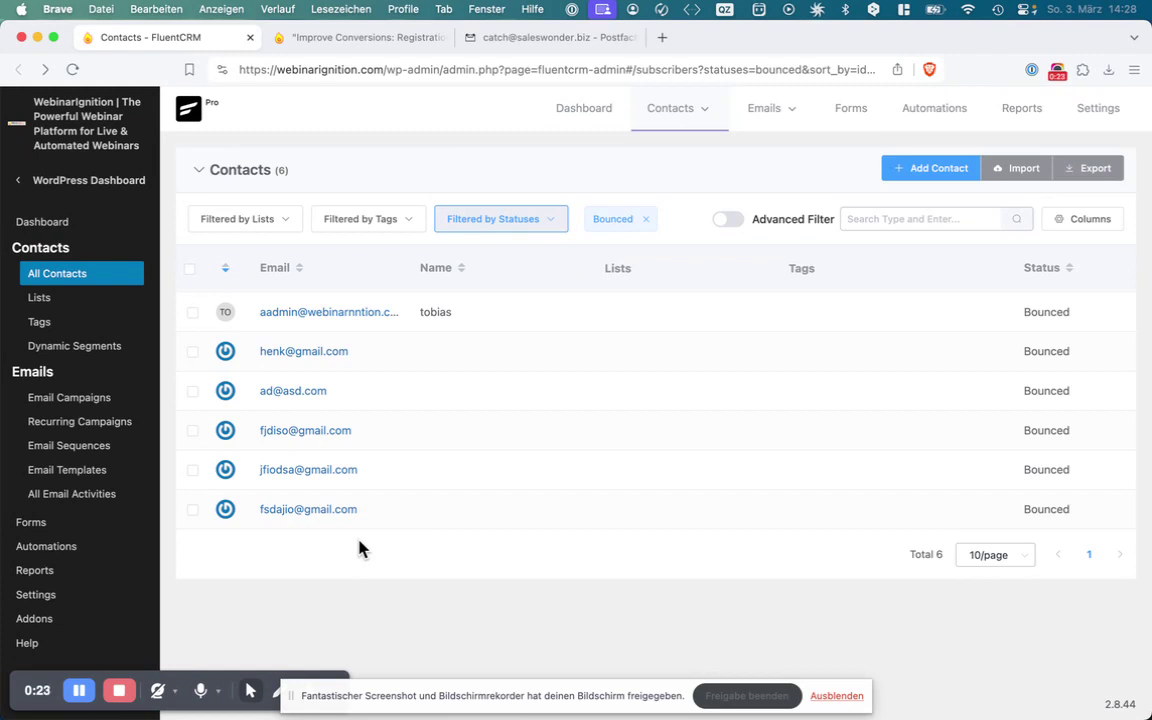
{"action": "left_click", "coordinate": [363, 37]}
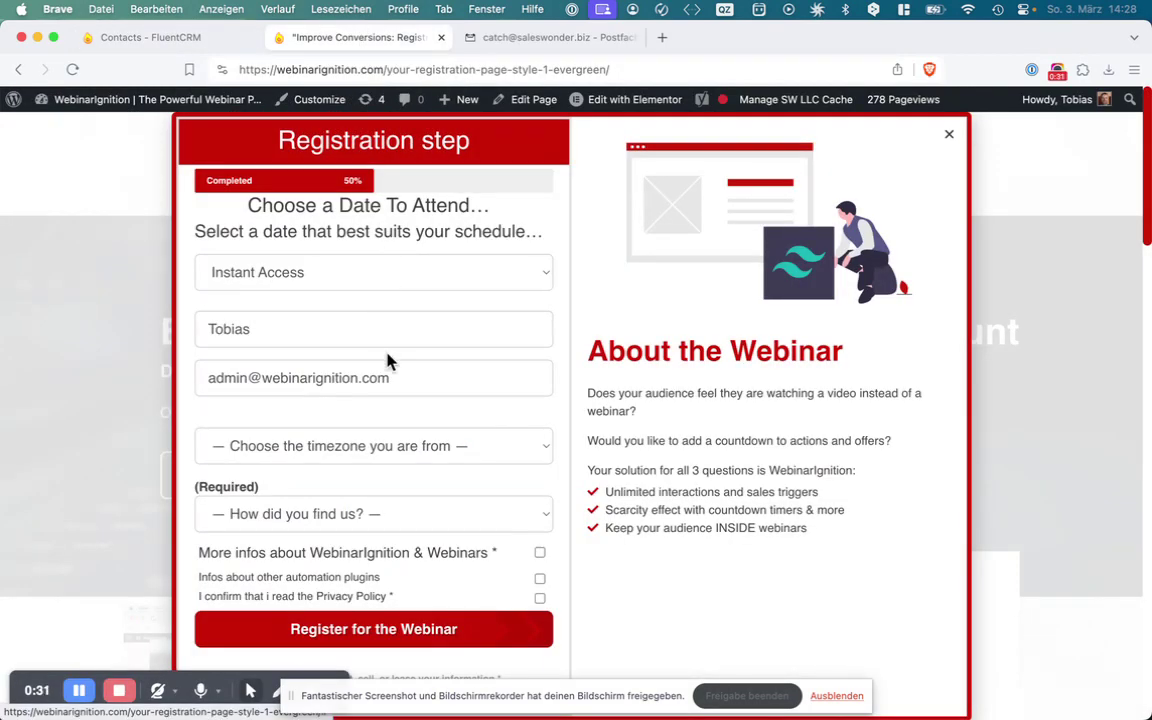
Replace the registration form's e-mail with a fresh test e-mail address
{"action": "left_click", "coordinate": [398, 378]}
{"action": "key", "text": "super+a"}
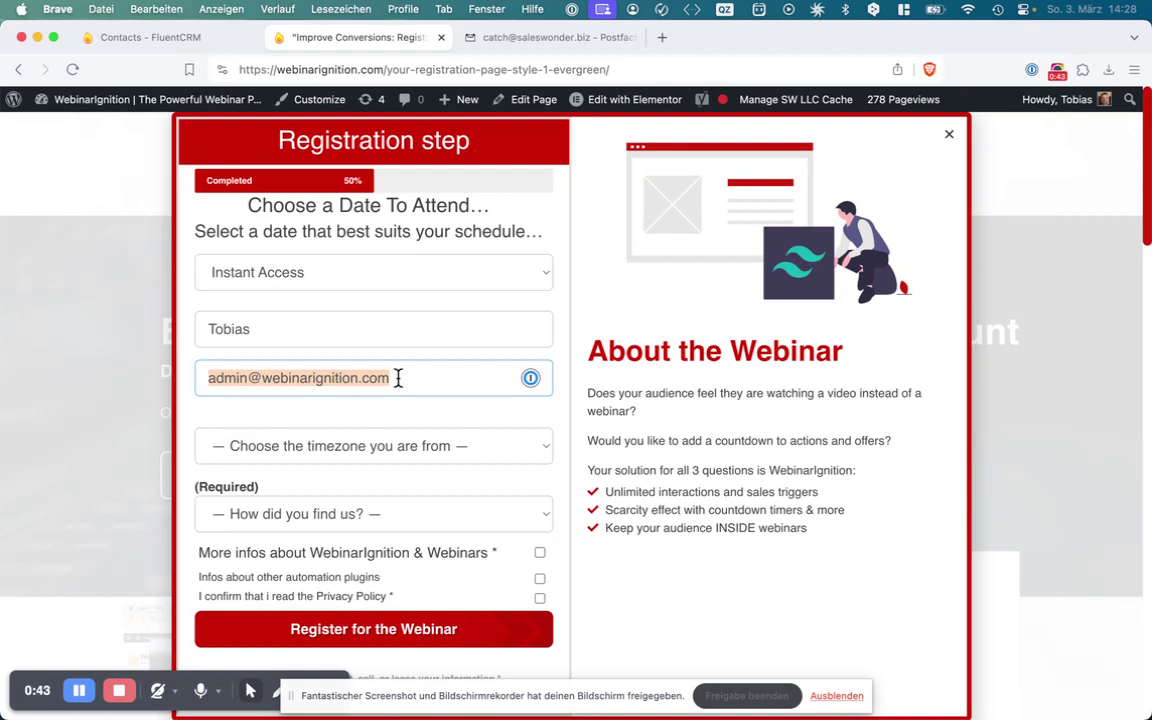
{"action": "key", "text": "BackSpace"}
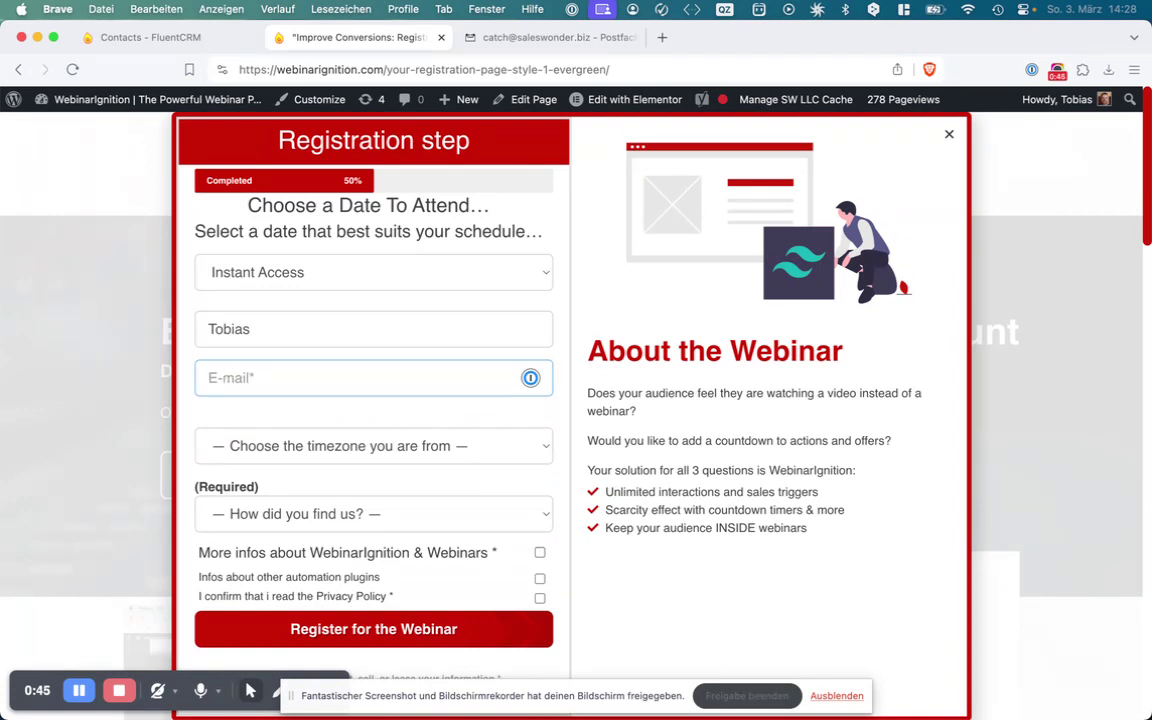
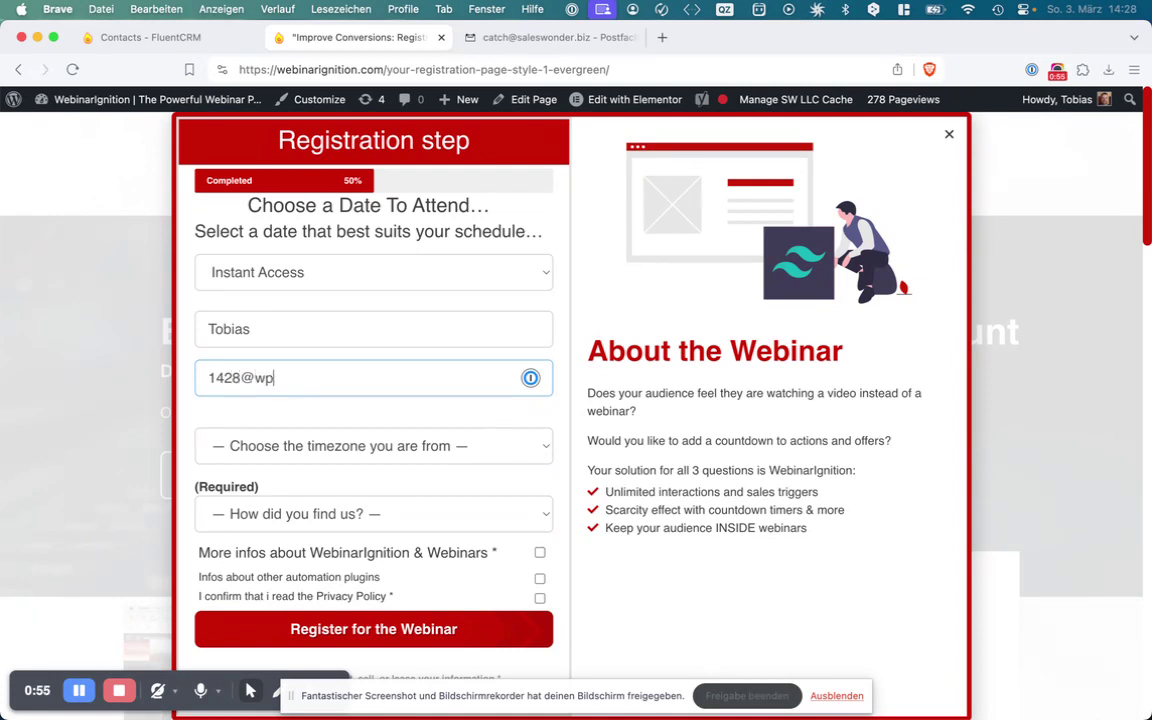
Choose Youtube as referral source, tick both consent boxes, and submit the registration
{"action": "left_click", "coordinate": [424, 515]}
{"action": "left_click", "coordinate": [419, 540]}
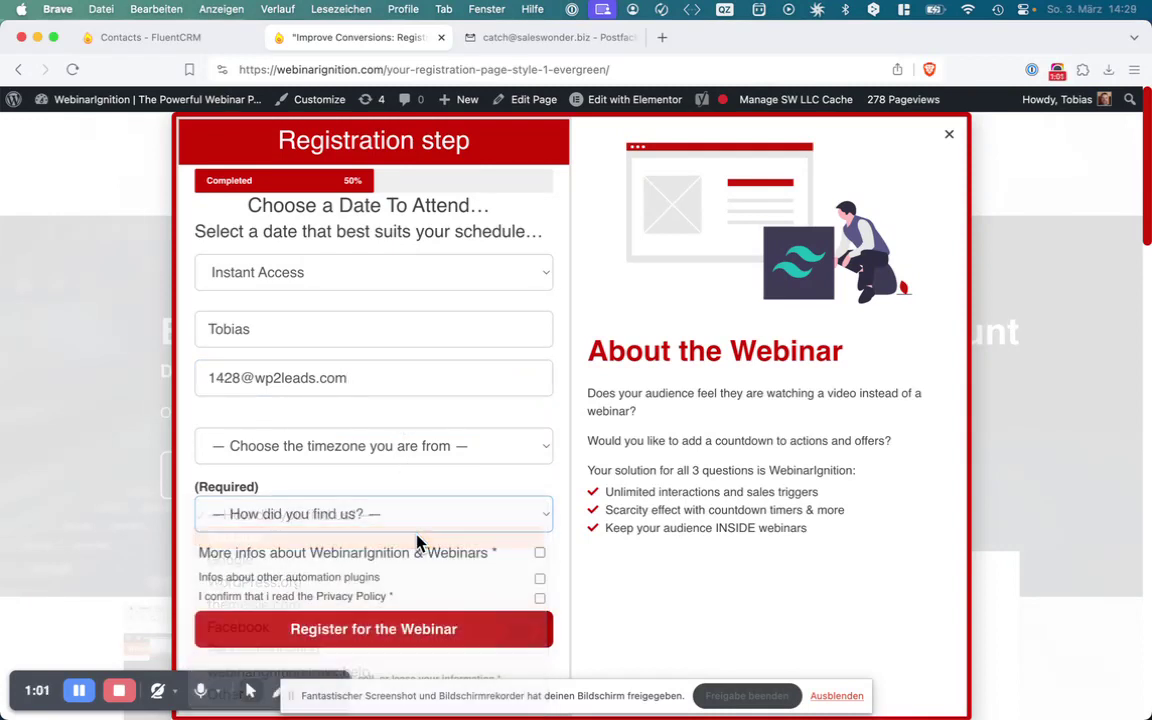
{"action": "left_click", "coordinate": [539, 552]}
{"action": "left_click", "coordinate": [540, 597]}
{"action": "left_click", "coordinate": [538, 627]}
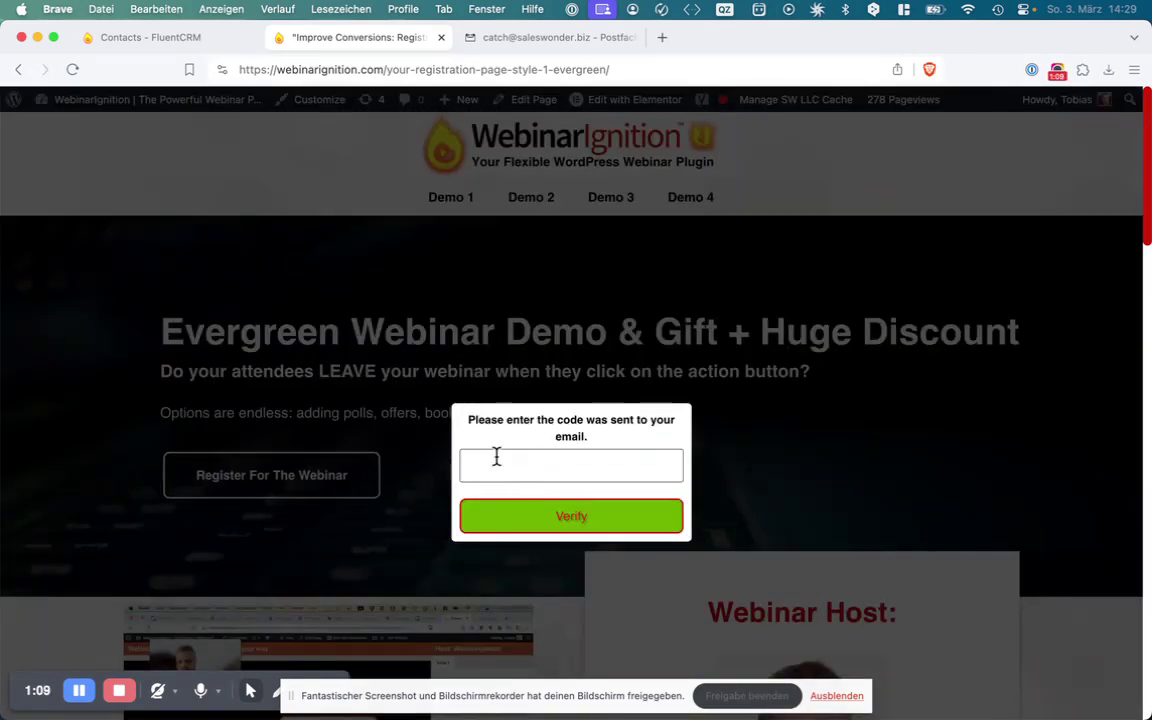
Copy the code from the new verification e-mail in Webmail and paste it into the code prompt
{"action": "left_click", "coordinate": [496, 460]}
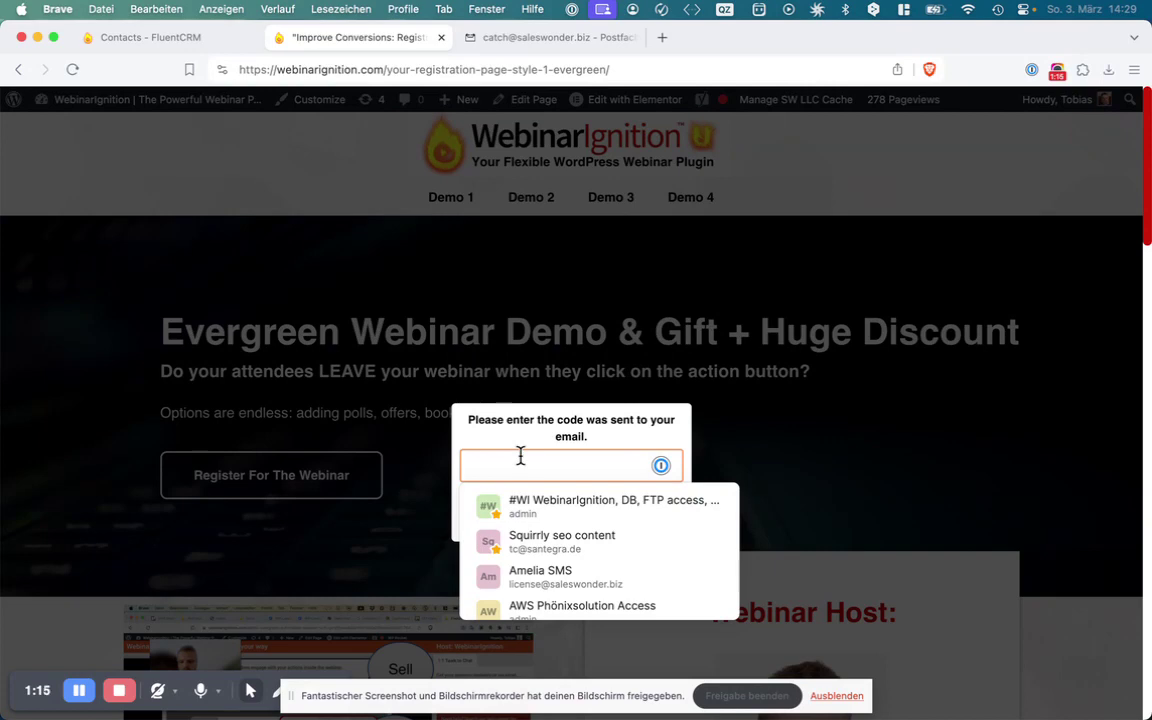
{"action": "left_click", "coordinate": [488, 38]}
{"action": "left_click", "coordinate": [193, 106]}
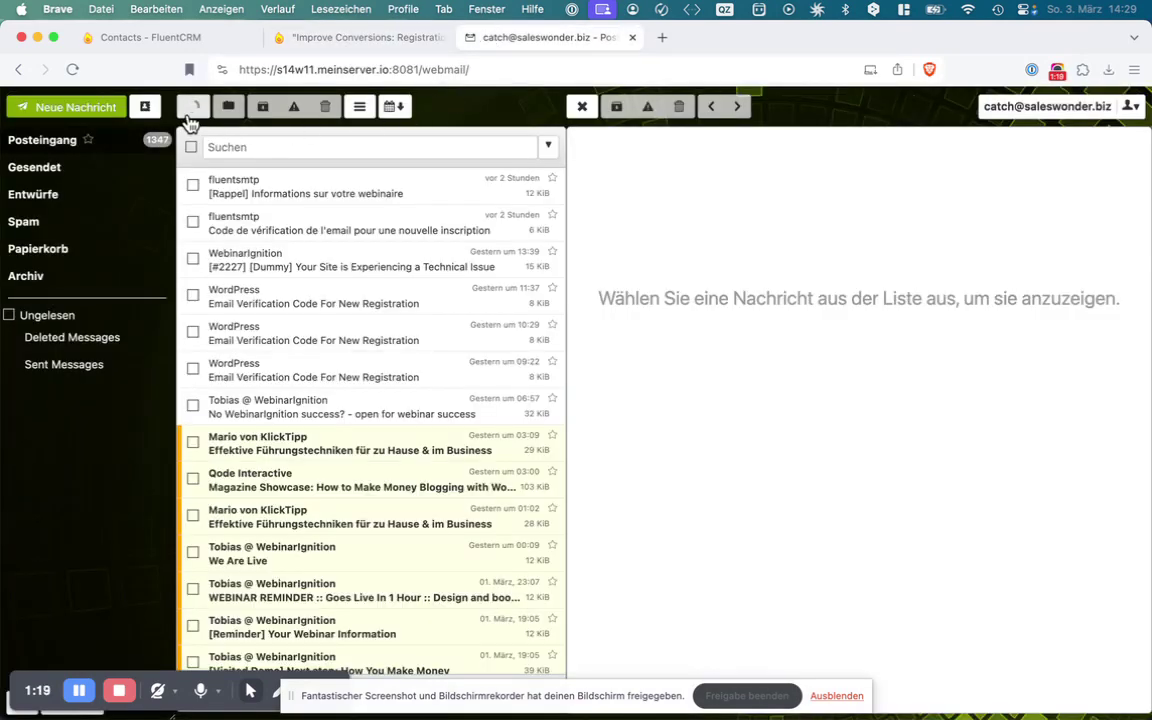
{"action": "left_click", "coordinate": [270, 191]}
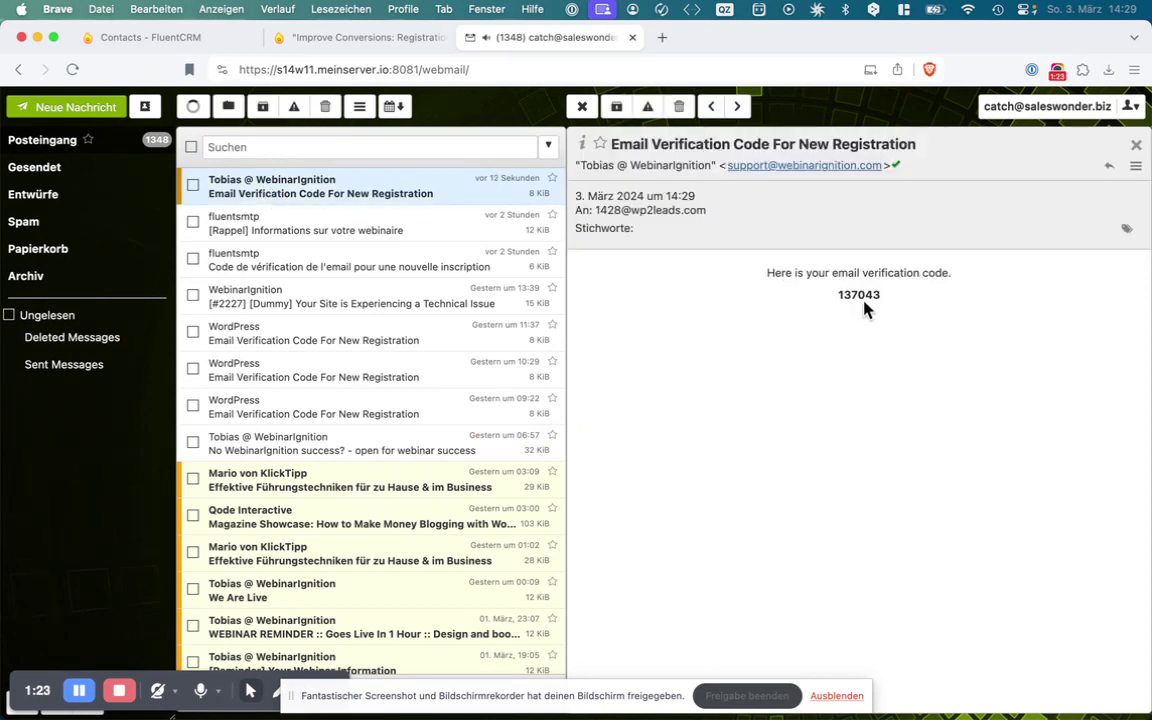
{"action": "double_click", "coordinate": [860, 296]}
{"action": "key", "text": "super+c"}
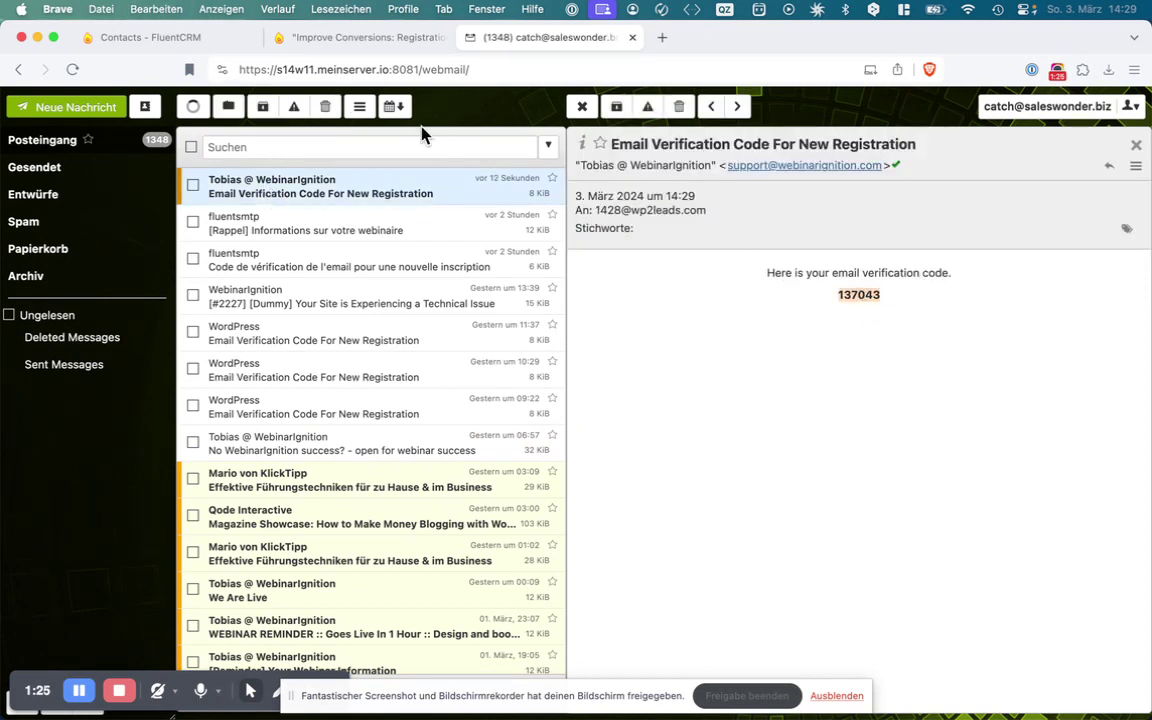
{"action": "left_click", "coordinate": [370, 44]}
{"action": "key", "text": "super+v"}
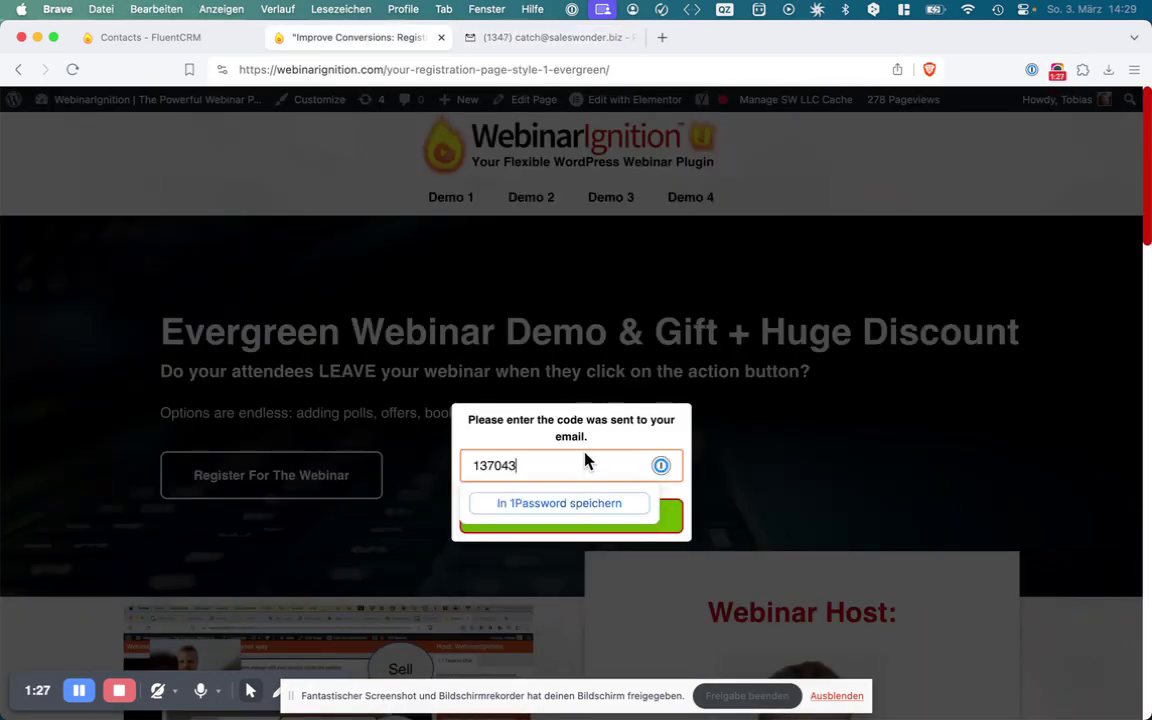
{"action": "left_click", "coordinate": [676, 536]}
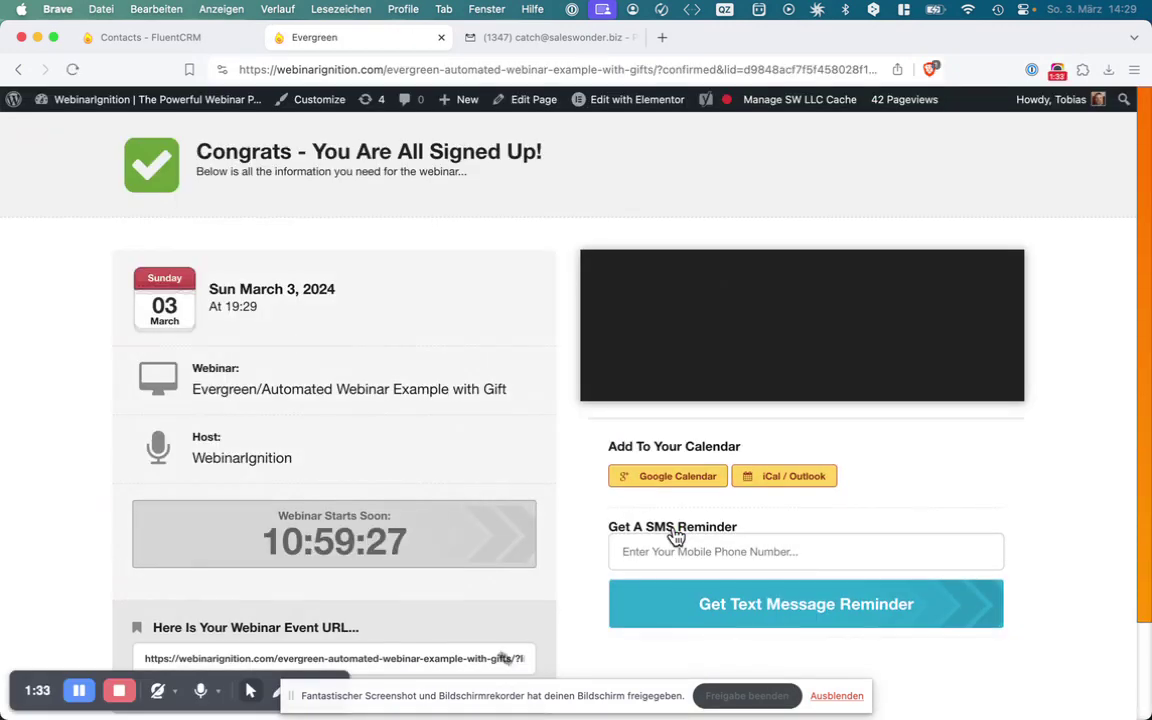
Highlight the verification e-mail's subject and message text in Webmail, then close the browser window
{"action": "left_click", "coordinate": [482, 40]}
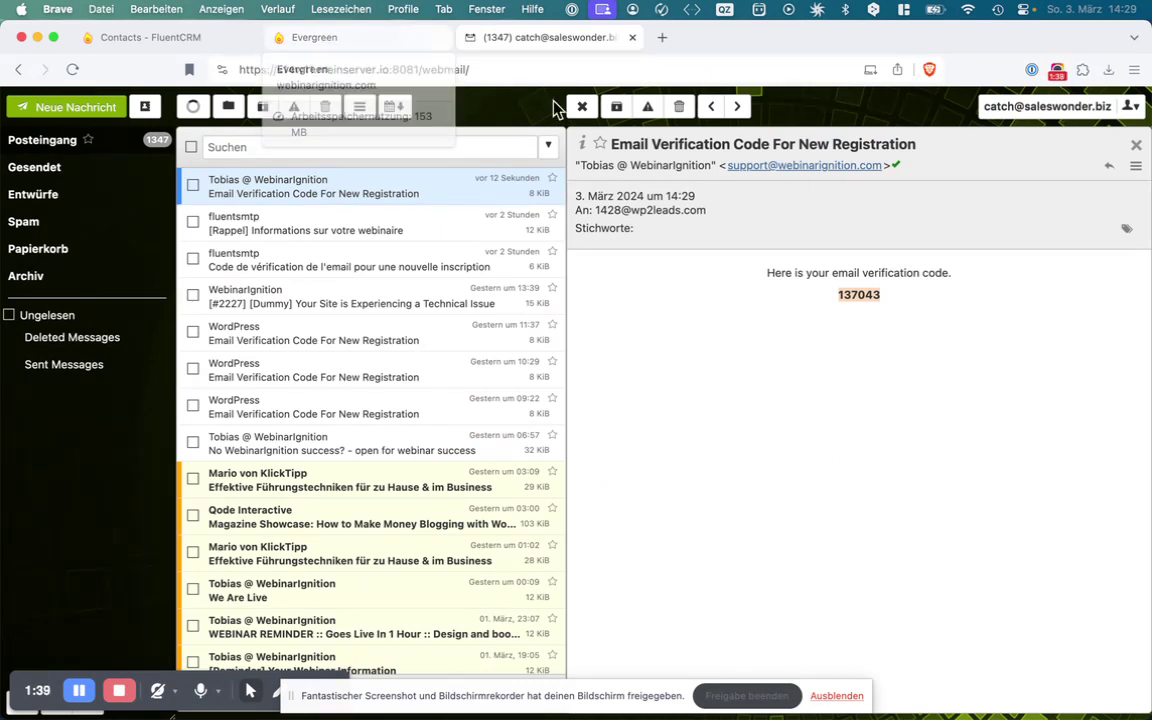
{"action": "left_click_drag", "start_coordinate": [609, 145], "coordinate": [641, 152]}
{"action": "triple_click", "coordinate": [641, 148]}
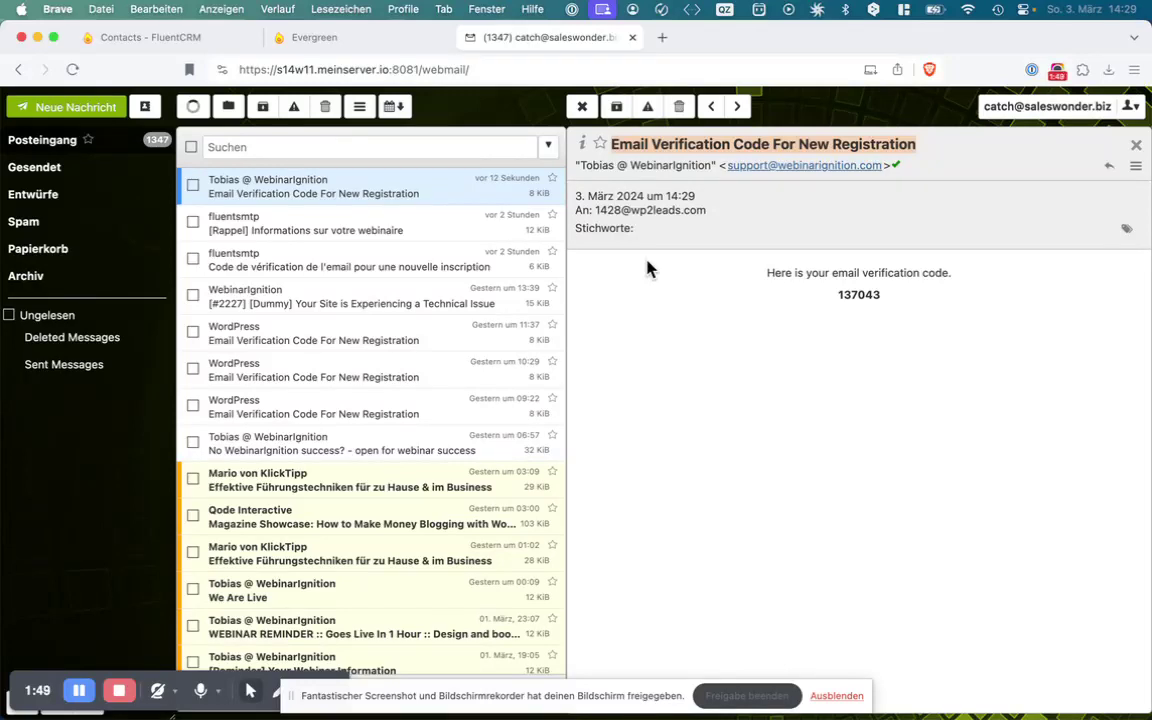
{"action": "left_click_drag", "start_coordinate": [768, 271], "coordinate": [788, 266]}
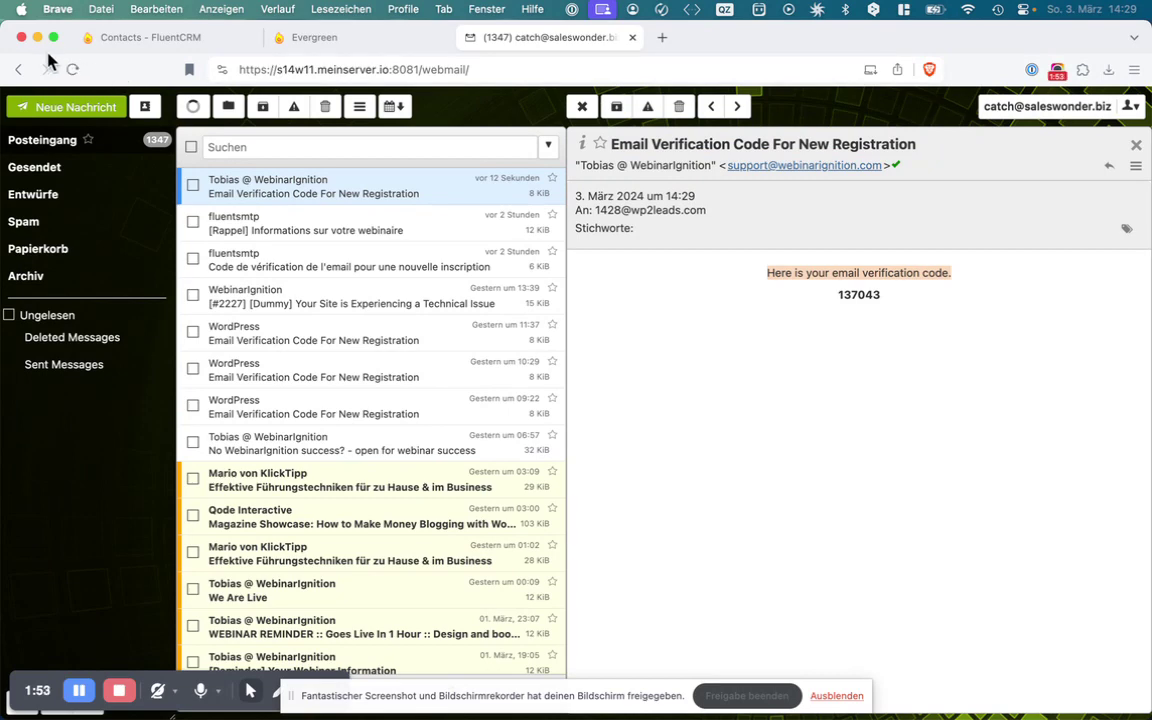
{"action": "left_click", "coordinate": [22, 37]}
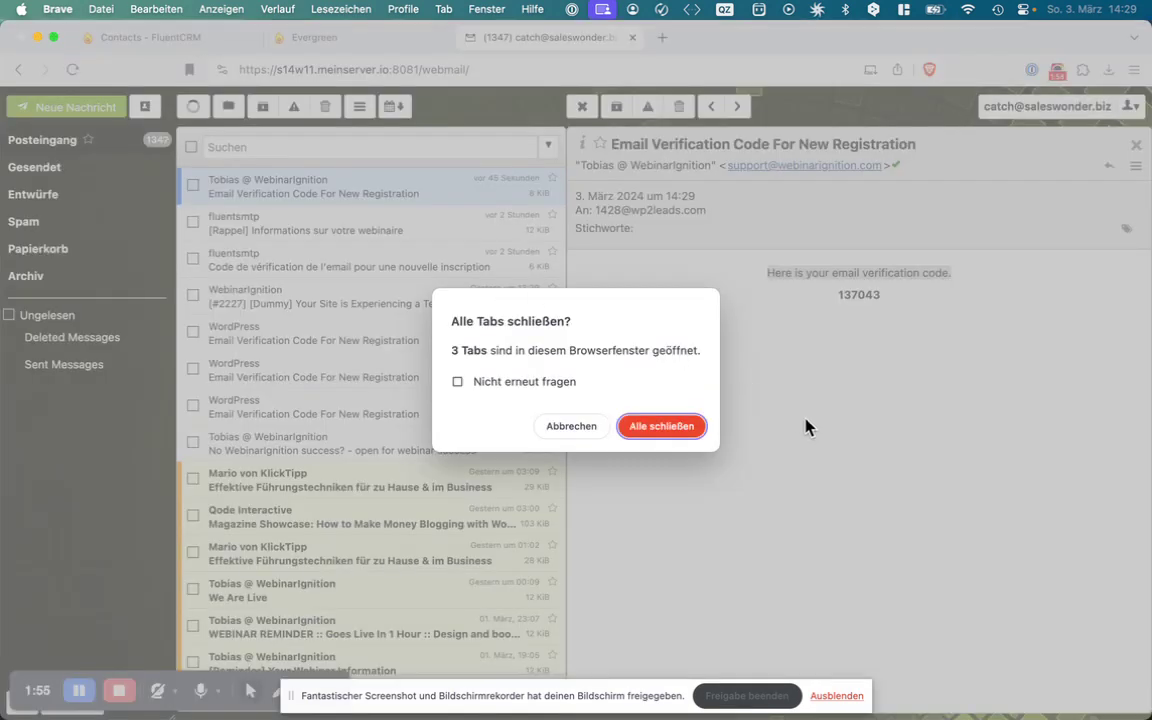
Confirm closing all tabs and check Email verification is enabled in WebinarIgnition general settings
{"action": "left_click", "coordinate": [695, 429]}
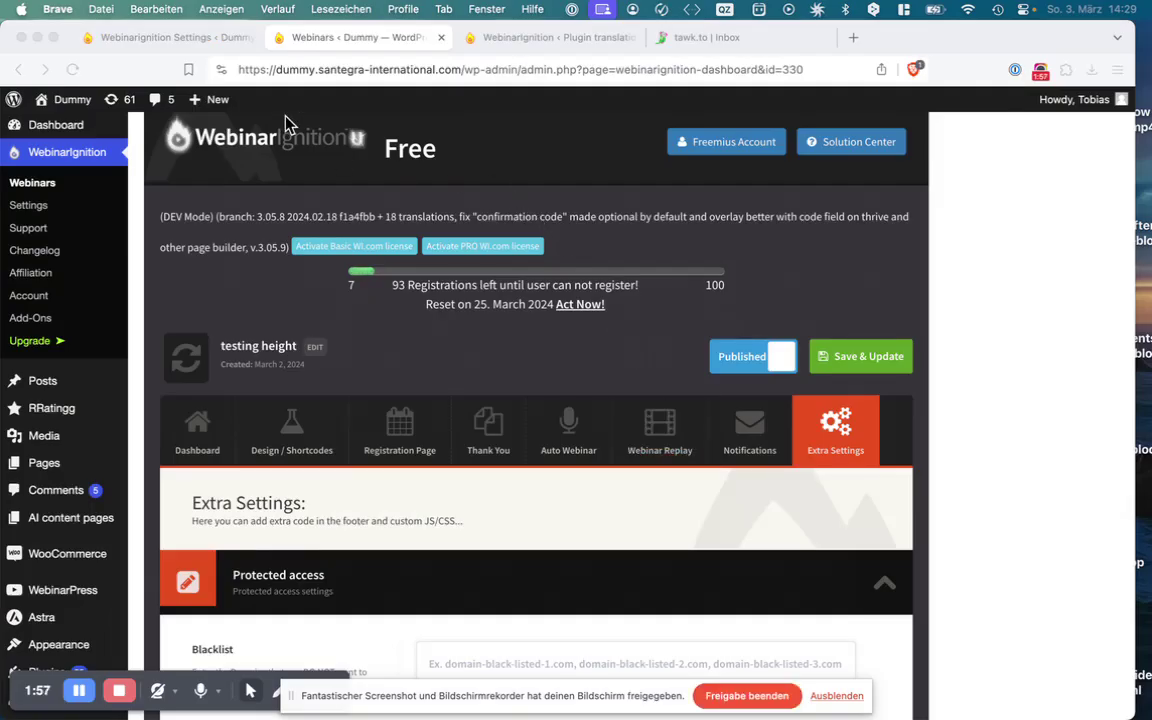
{"action": "left_click", "coordinate": [212, 39]}
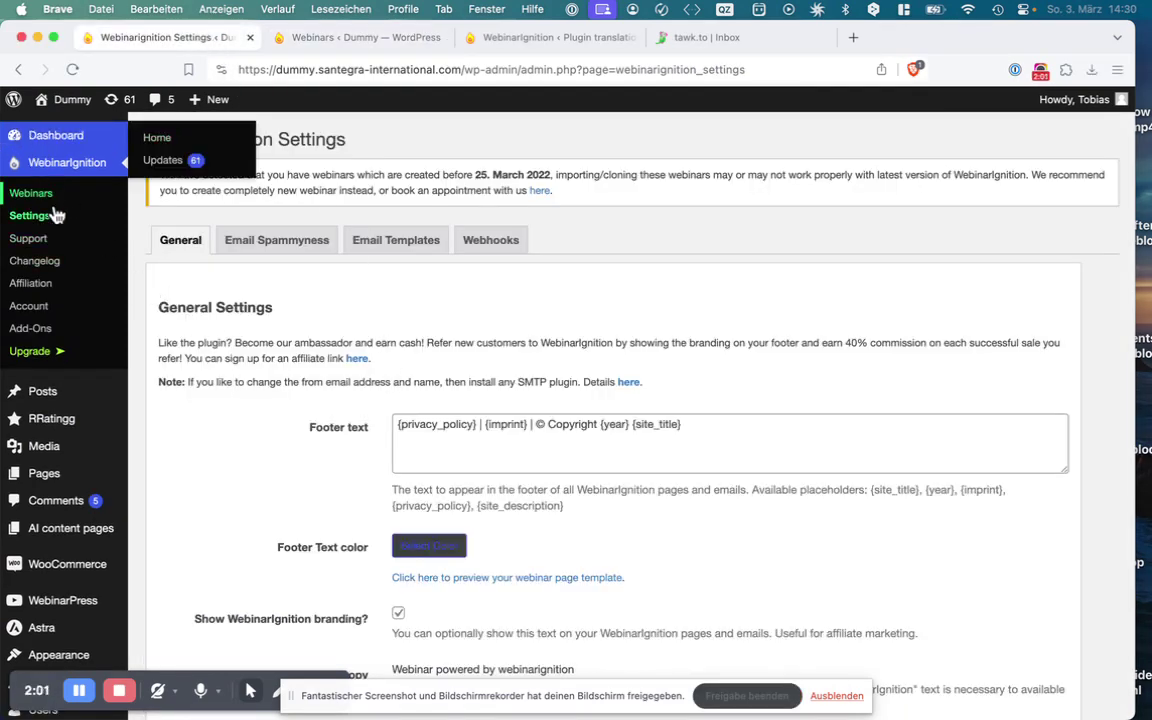
{"action": "scroll", "coordinate": [303, 368], "scroll_direction": "down", "scroll_amount": 8}
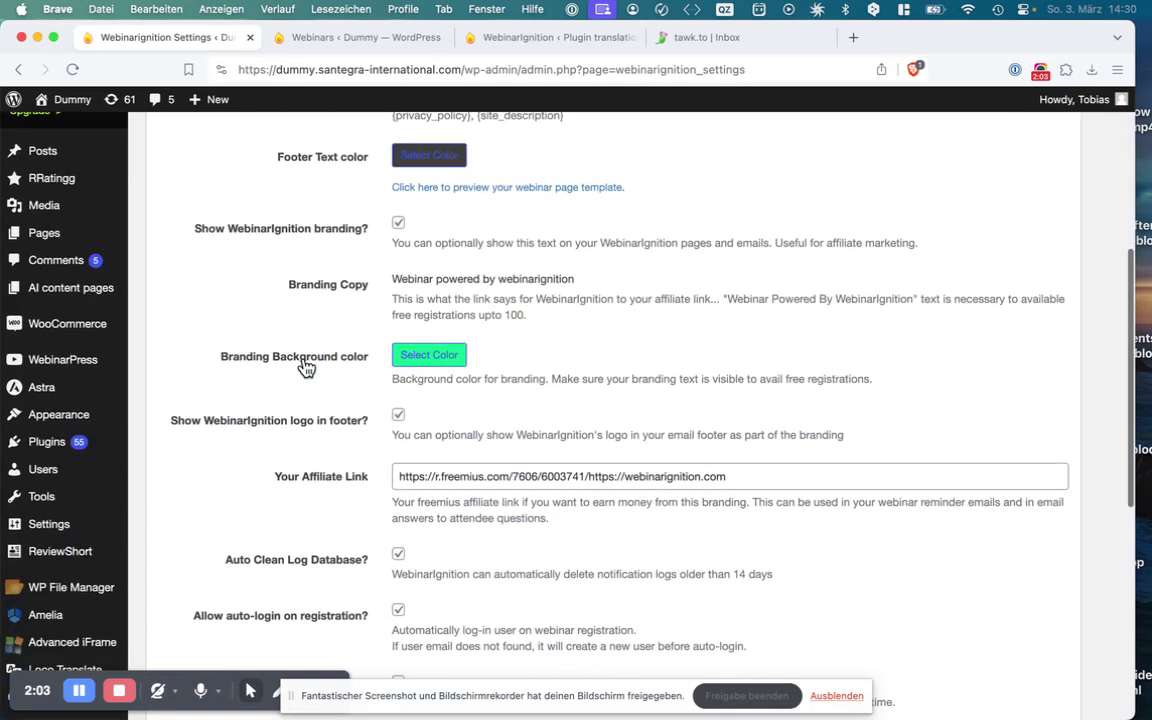
{"action": "scroll", "coordinate": [306, 368], "scroll_direction": "down", "scroll_amount": 4}
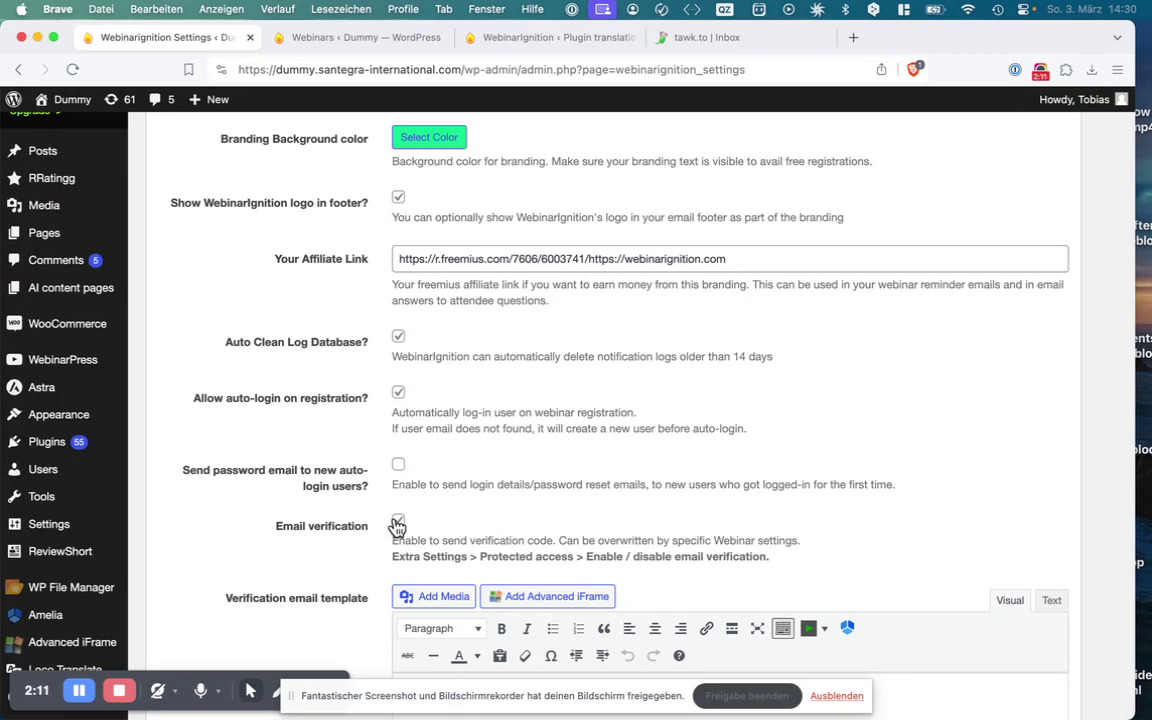
{"action": "left_click", "coordinate": [300, 55]}
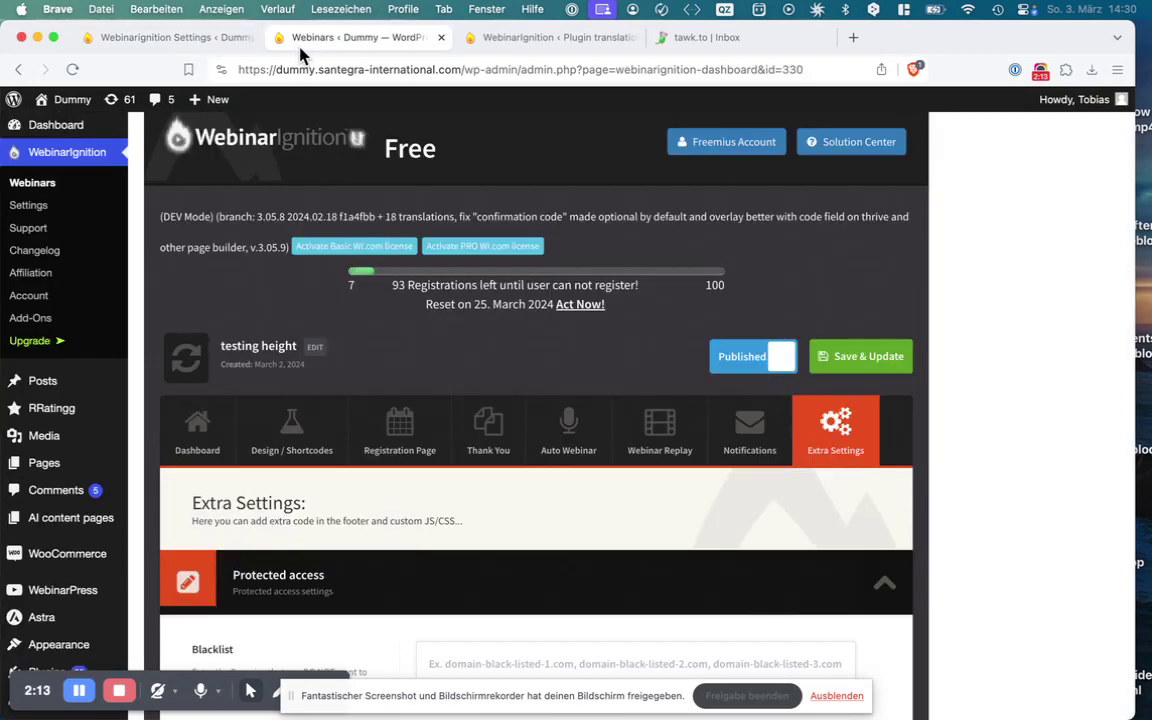
{"action": "scroll", "coordinate": [680, 480], "scroll_direction": "down", "scroll_amount": 2}
{"action": "scroll", "coordinate": [679, 476], "scroll_direction": "down", "scroll_amount": 3}
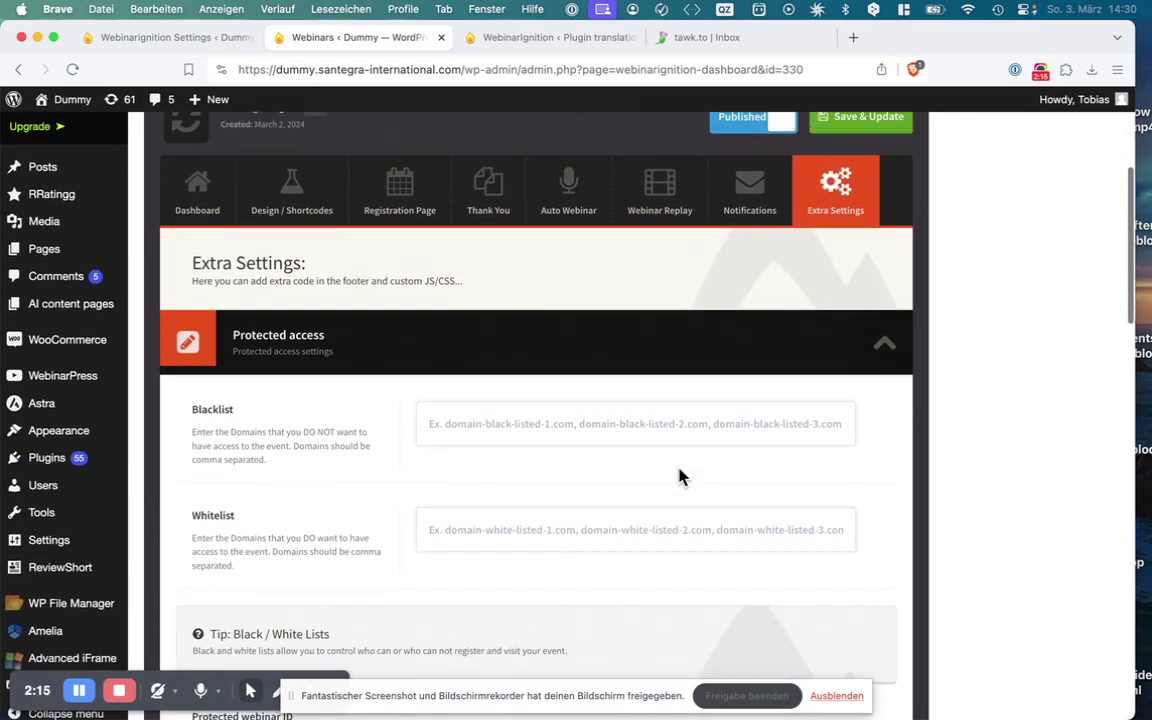
{"action": "scroll", "coordinate": [679, 476], "scroll_direction": "up", "scroll_amount": 3}
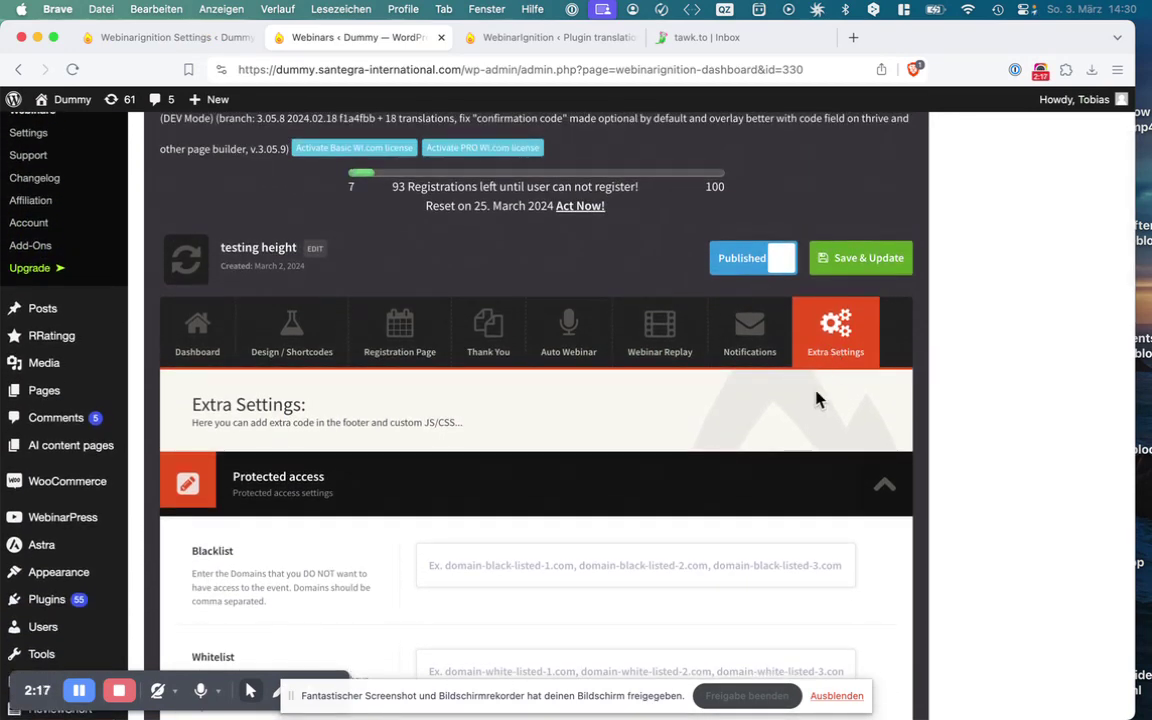
{"action": "scroll", "coordinate": [781, 479], "scroll_direction": "down", "scroll_amount": 1}
{"action": "scroll", "coordinate": [783, 479], "scroll_direction": "down", "scroll_amount": 10}
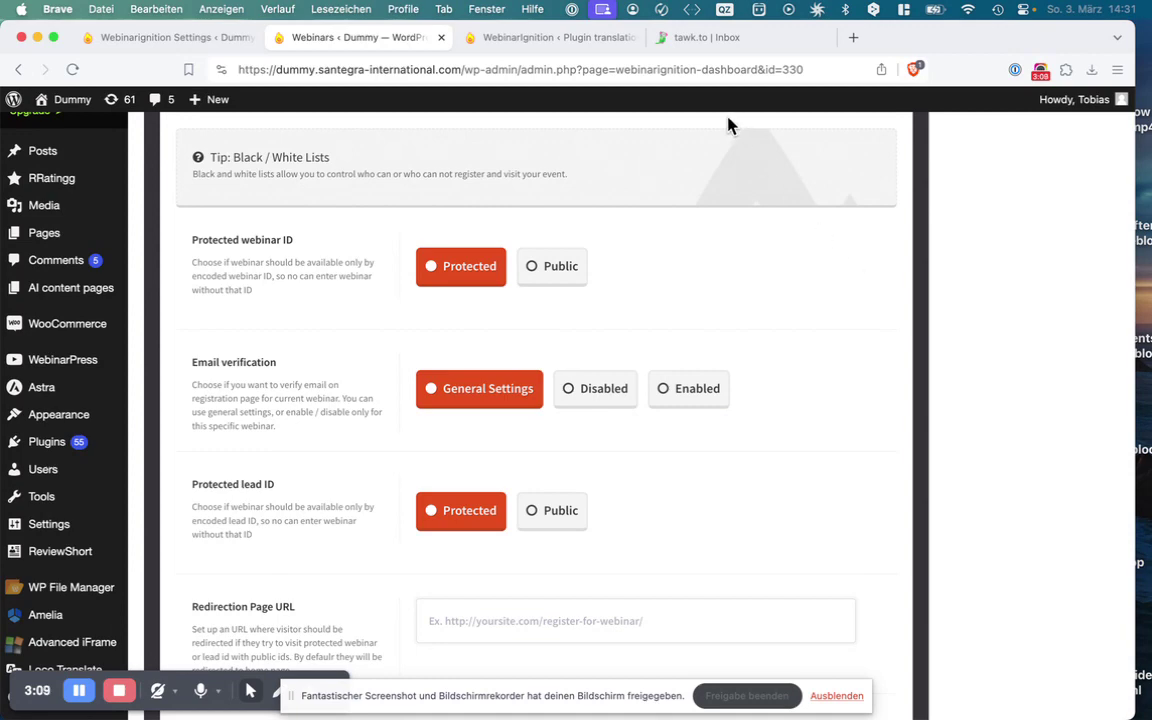
{"action": "scroll", "coordinate": [669, 185], "scroll_direction": "up", "scroll_amount": 10}
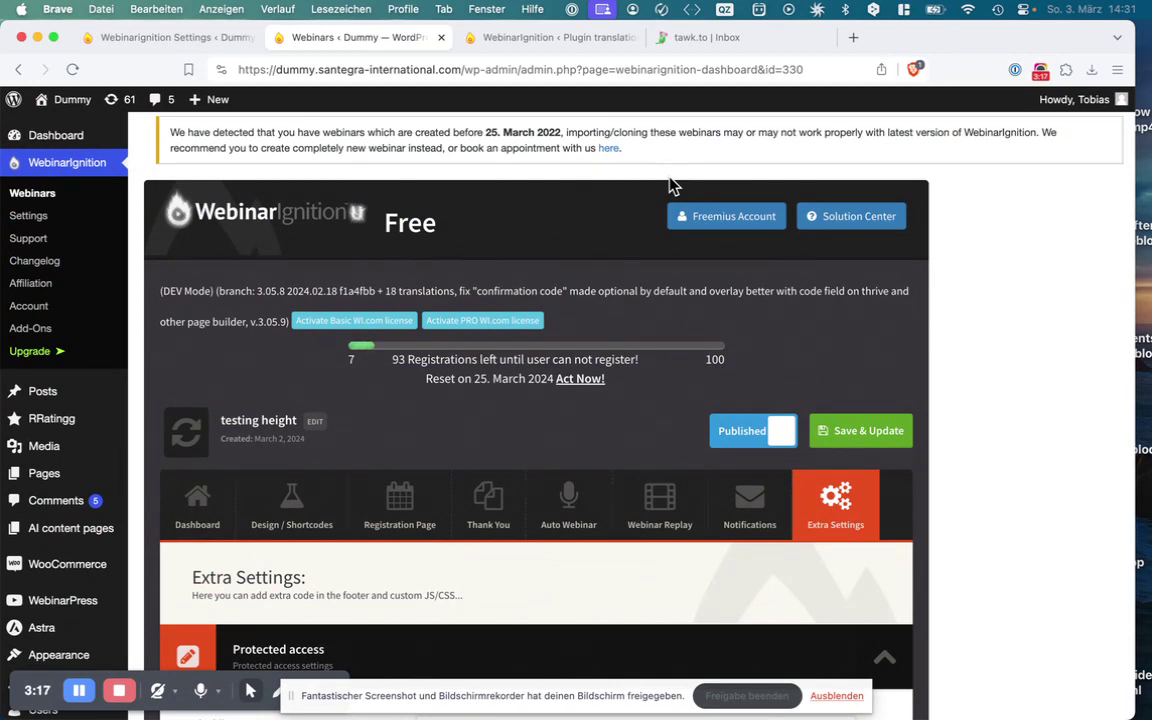
Highlight the {VERIFICATION_CODE} line in the Verification email template of WebinarIgnition general settings
{"action": "left_click", "coordinate": [200, 40]}
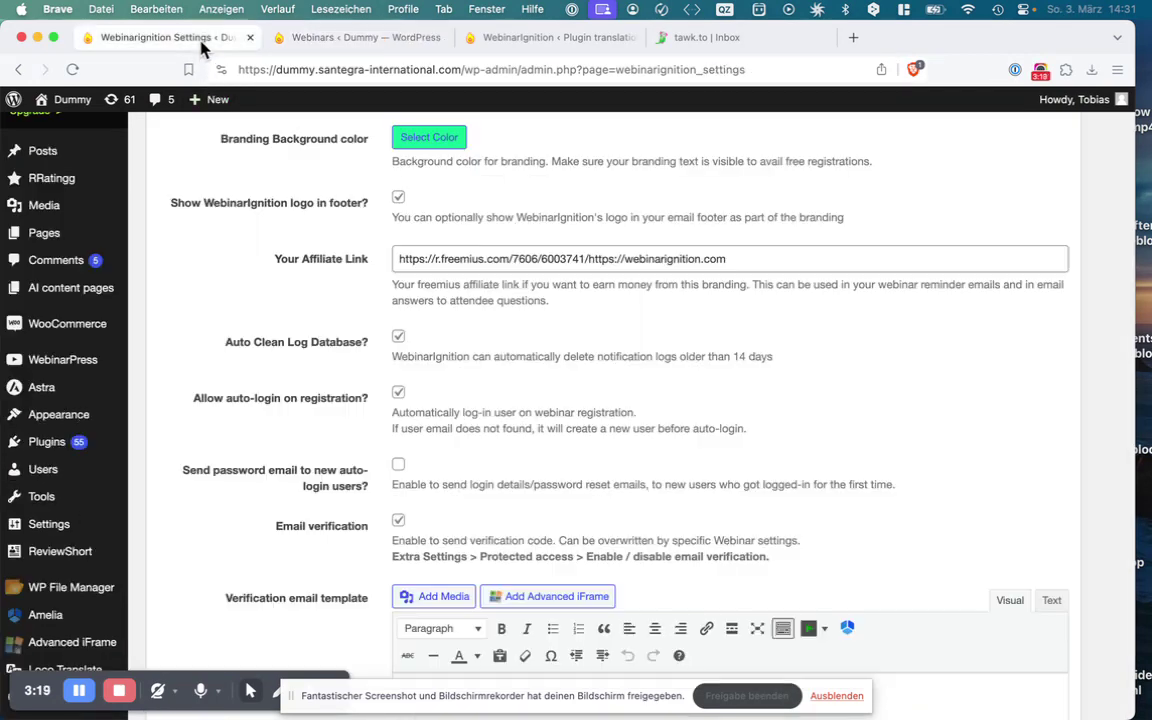
{"action": "scroll", "coordinate": [260, 304], "scroll_direction": "down", "scroll_amount": 3}
{"action": "scroll", "coordinate": [260, 304], "scroll_direction": "down", "scroll_amount": 2}
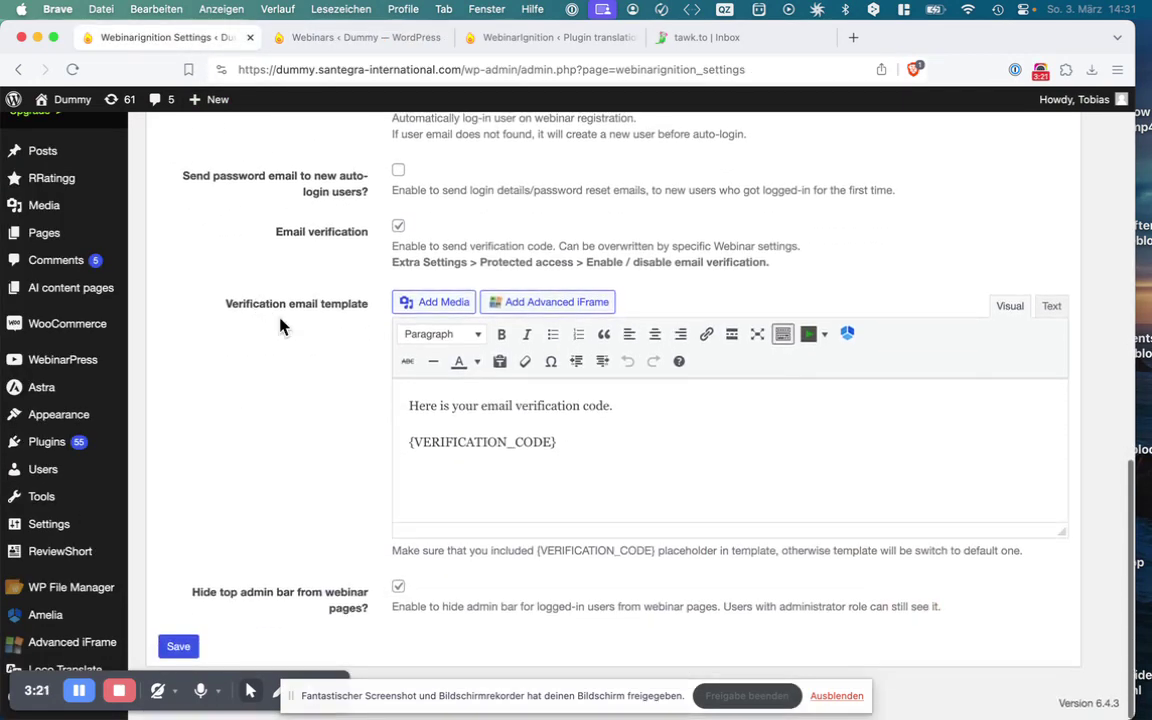
{"action": "triple_click", "coordinate": [558, 443]}
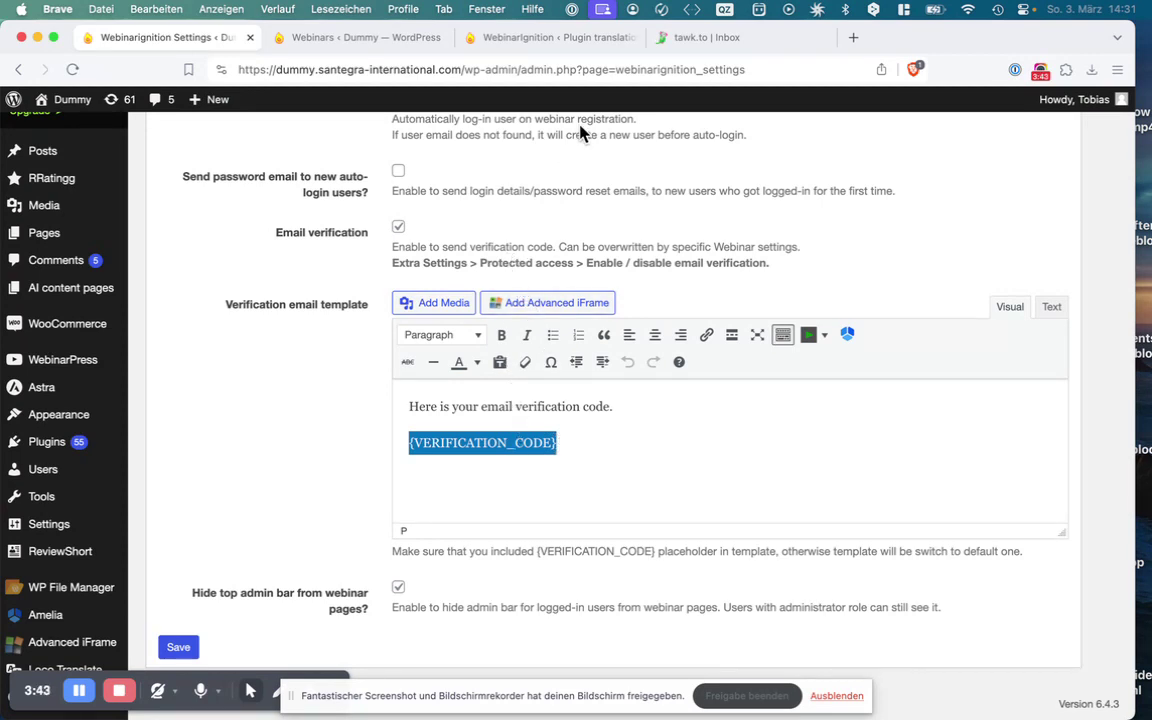
{"action": "scroll", "coordinate": [577, 302], "scroll_direction": "up", "scroll_amount": 5}
{"action": "scroll", "coordinate": [577, 302], "scroll_direction": "up", "scroll_amount": 5}
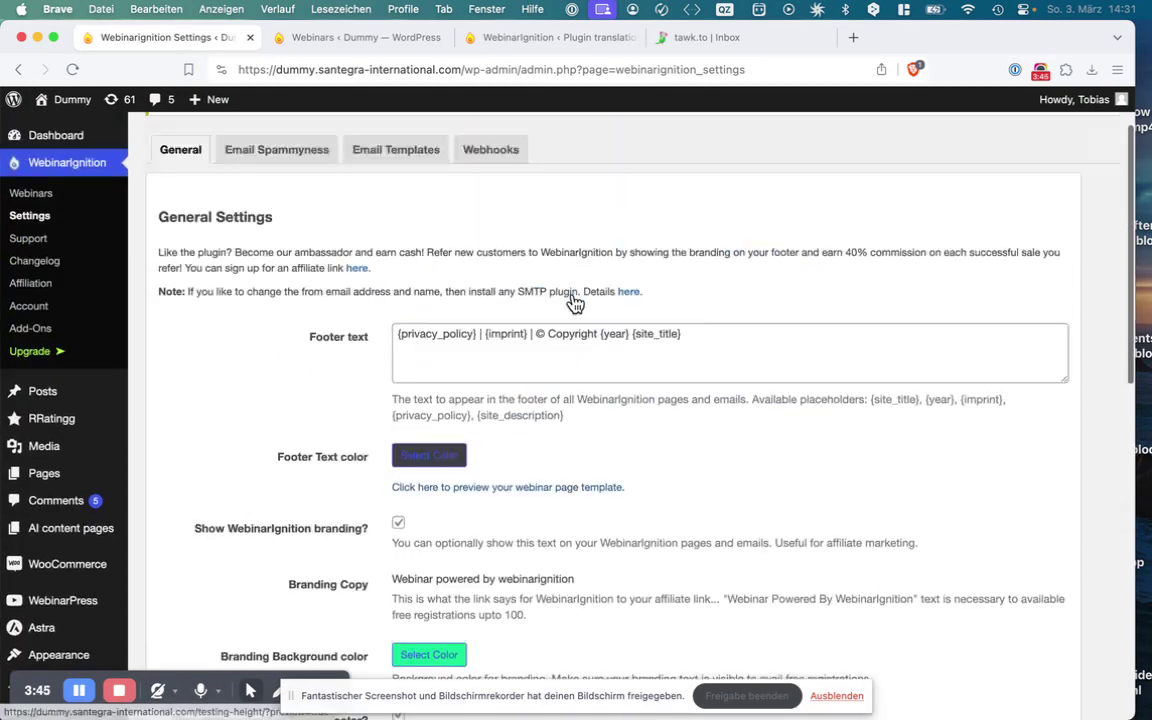
Open the Email Templates tab, view the email template preview, and close the preview
{"action": "left_click", "coordinate": [431, 248]}
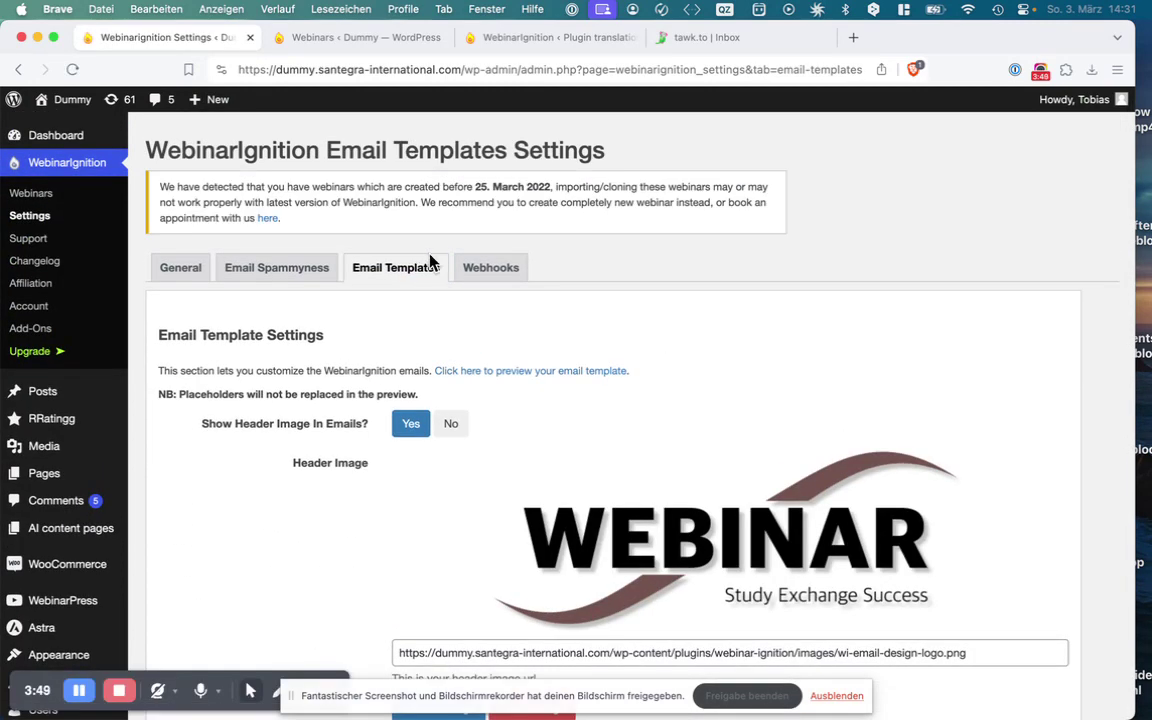
{"action": "left_click", "coordinate": [477, 371]}
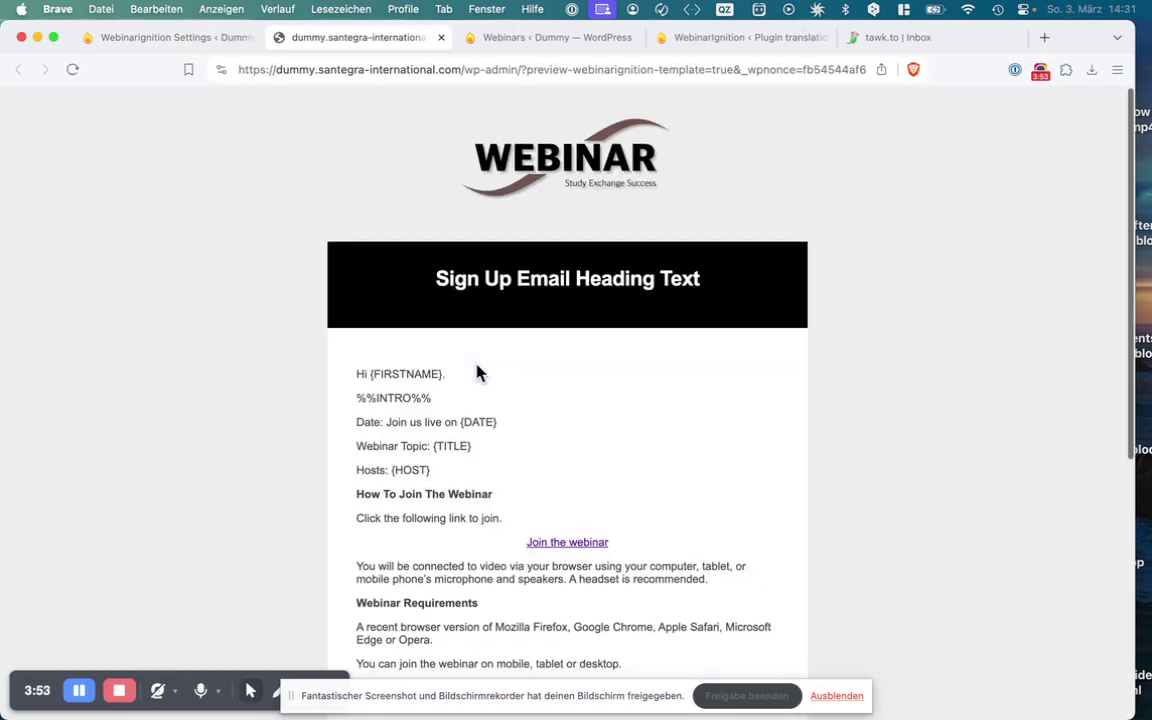
{"action": "scroll", "coordinate": [477, 373], "scroll_direction": "down", "scroll_amount": 10}
{"action": "scroll", "coordinate": [476, 370], "scroll_direction": "up", "scroll_amount": 10}
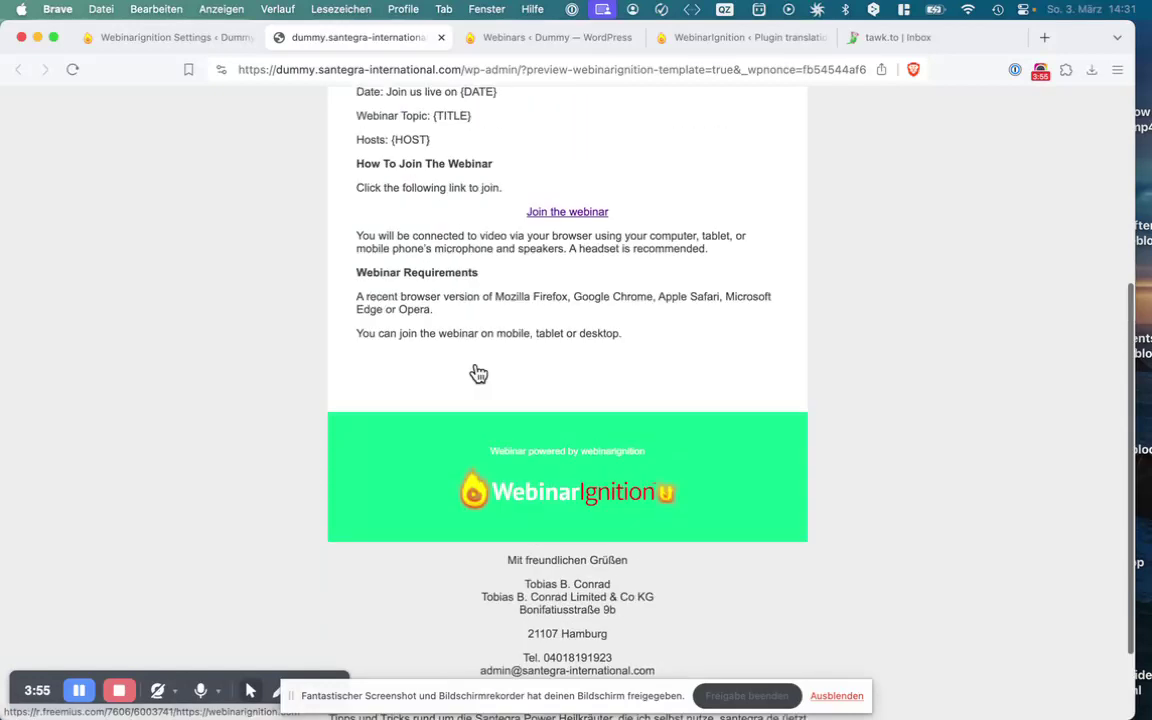
{"action": "left_click", "coordinate": [440, 37]}
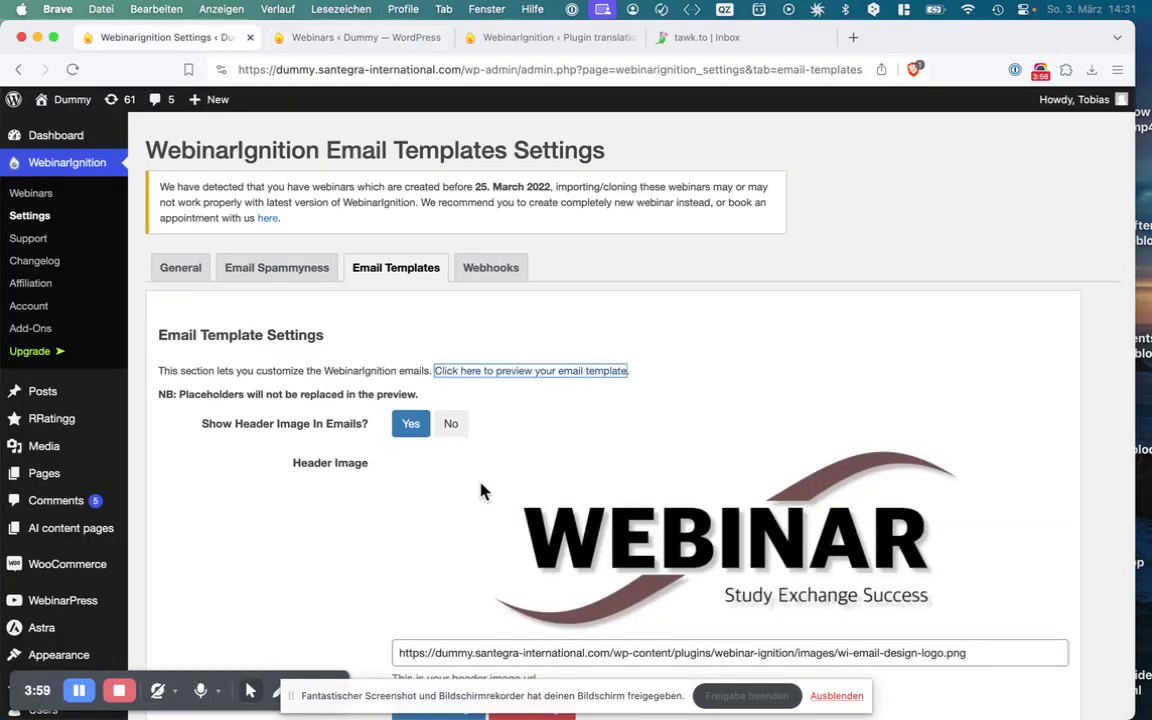